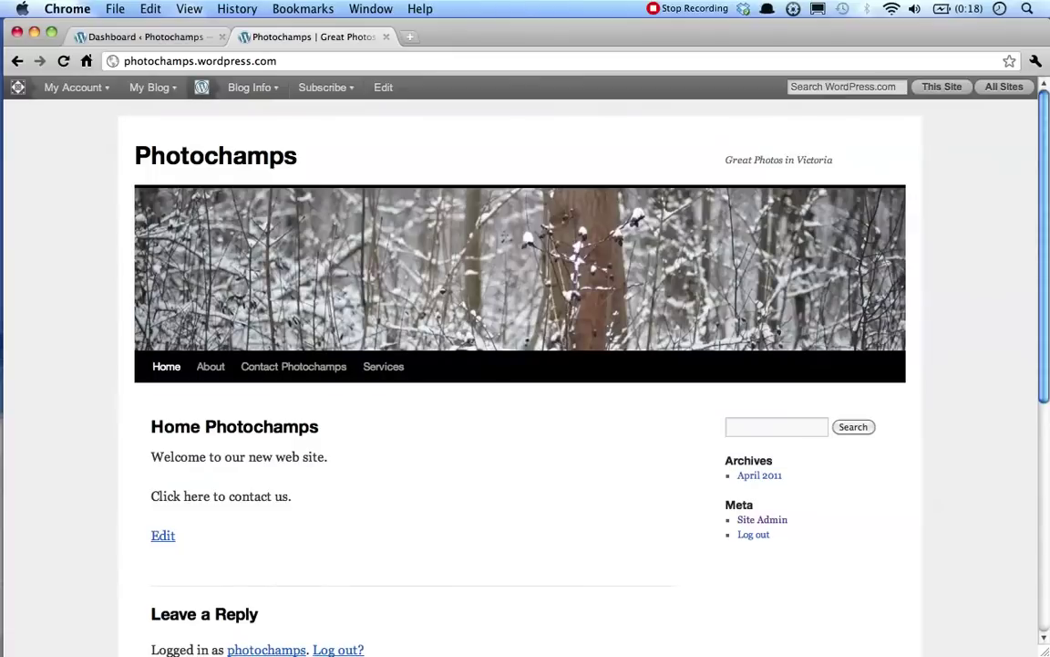
# Switch to the site's admin dashboard, collapse the Dashboard submenu and open the Media Library.
pyautogui.click(171, 38)
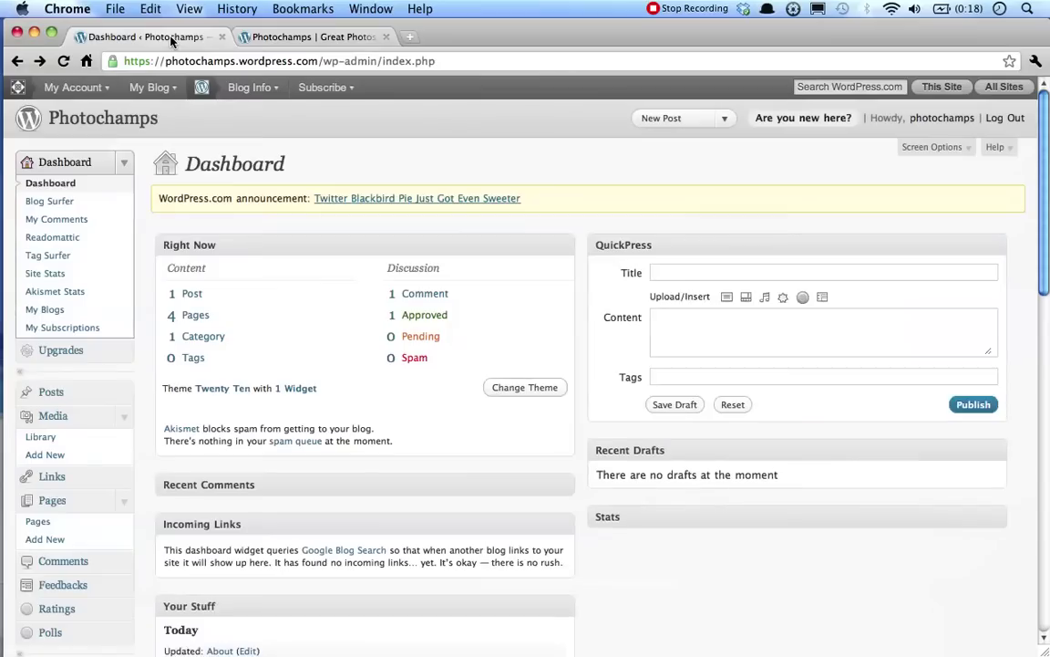
pyautogui.click(127, 165)
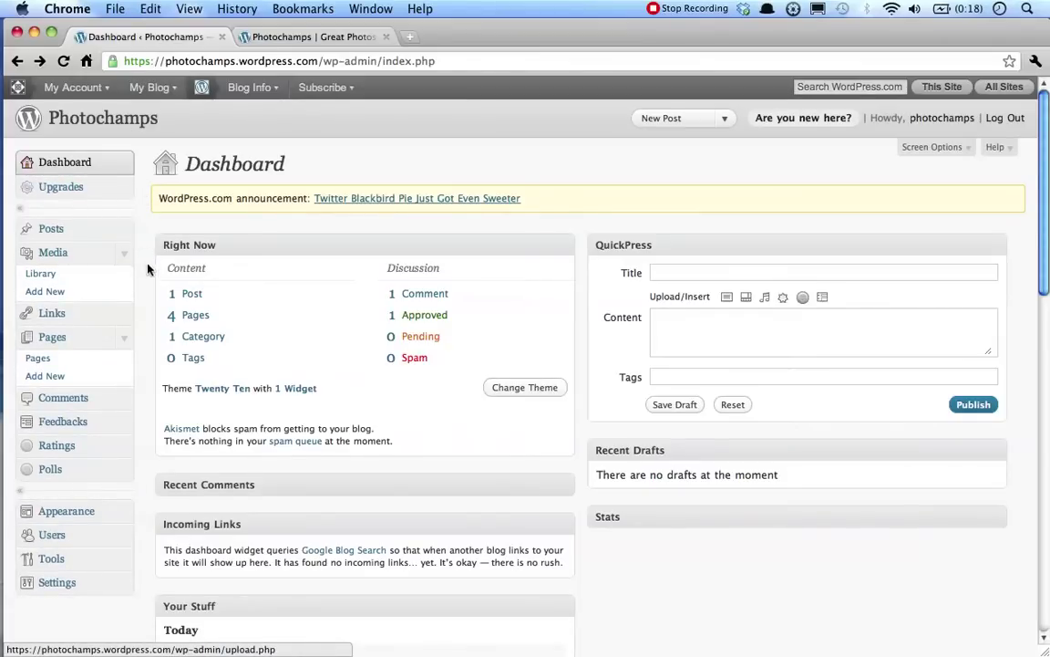
pyautogui.click(51, 278)
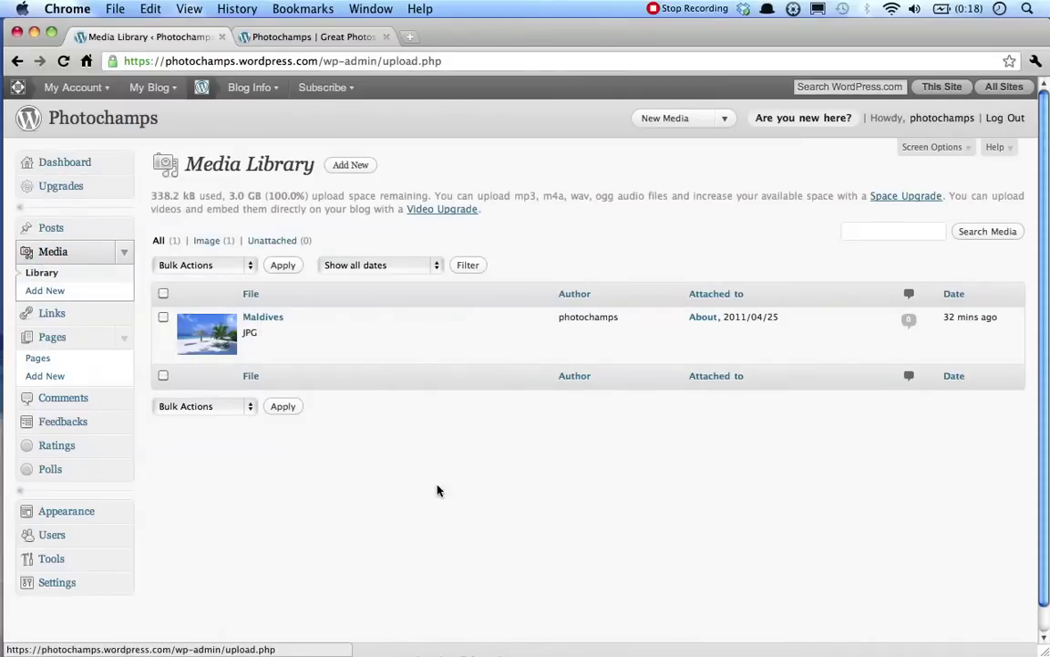
pyautogui.moveTo(426, 354)
# Open the About page for editing and place the text cursor before the paragraph starting "Praesent ipsum sem".
pyautogui.click(76, 359)
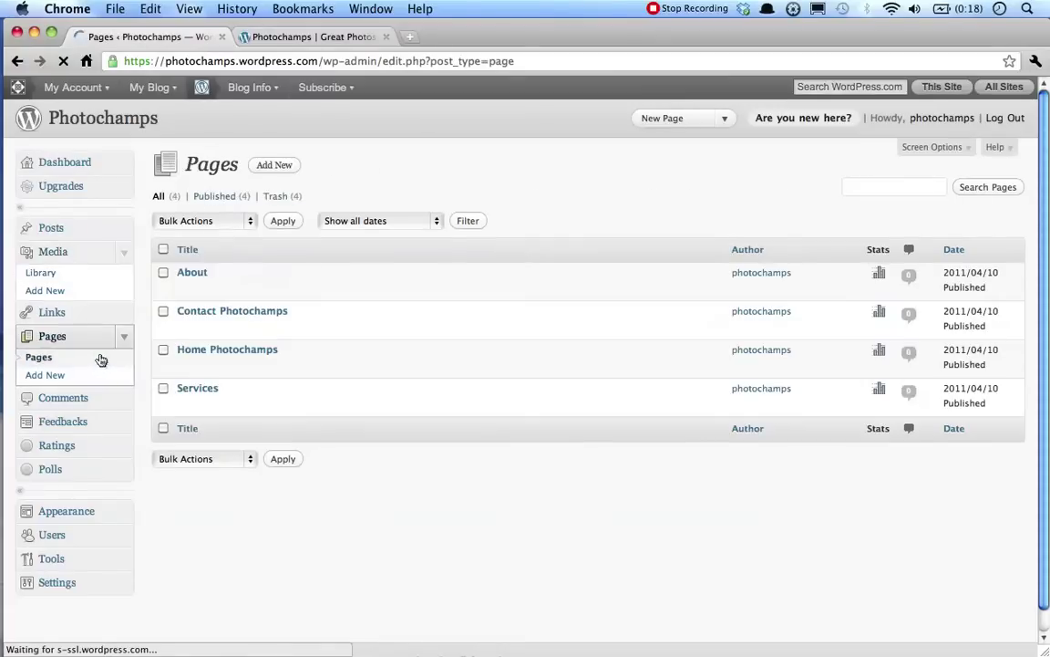
pyautogui.moveTo(152, 271)
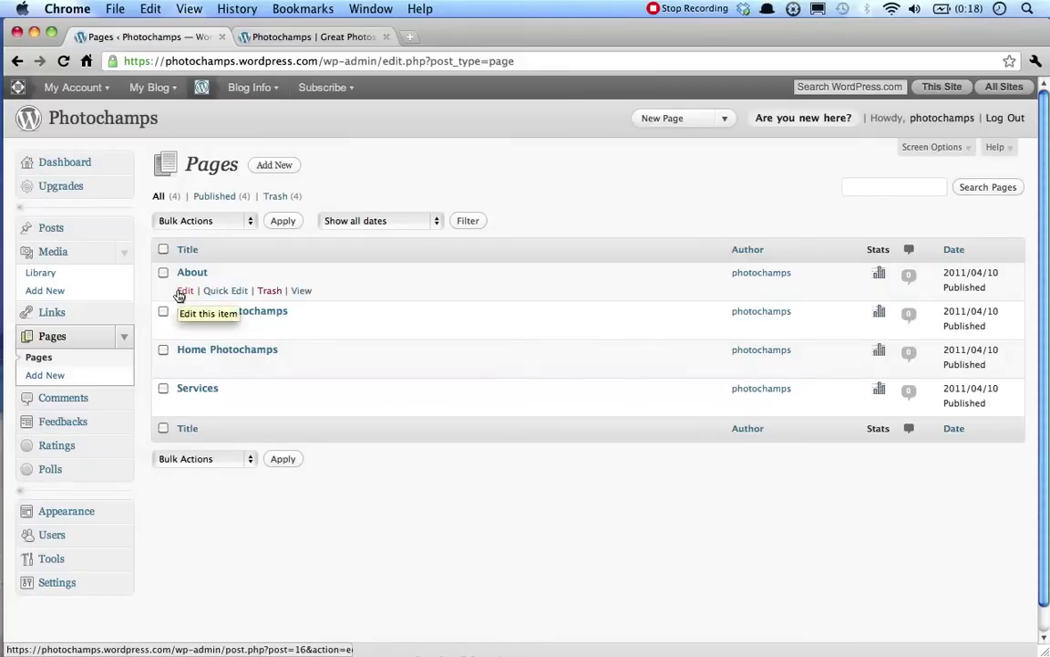
pyautogui.click(180, 294)
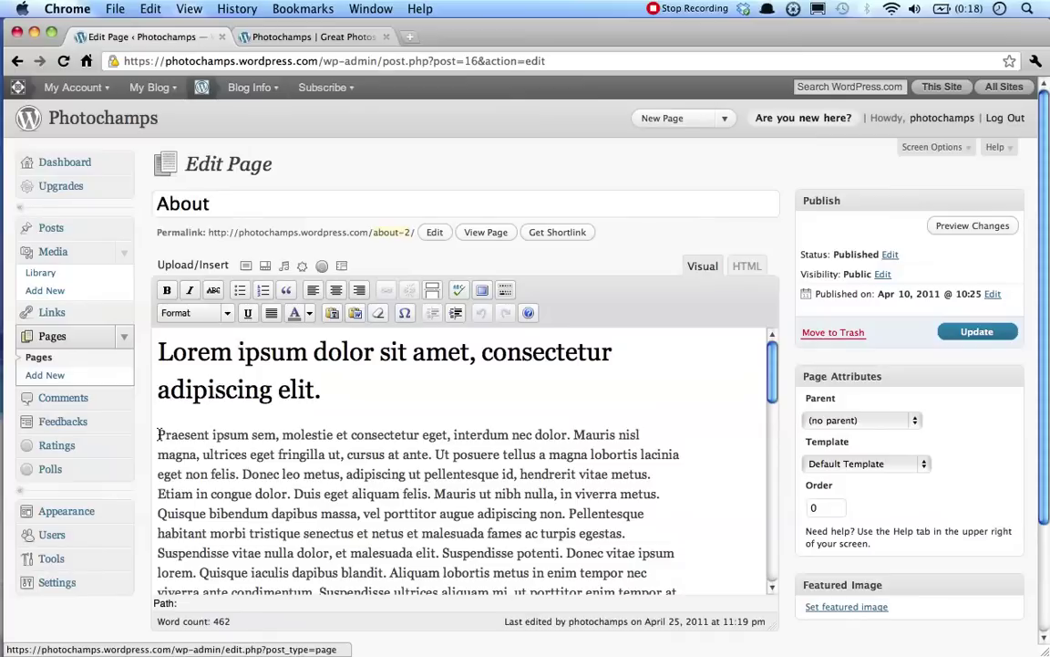
pyautogui.click(155, 434)
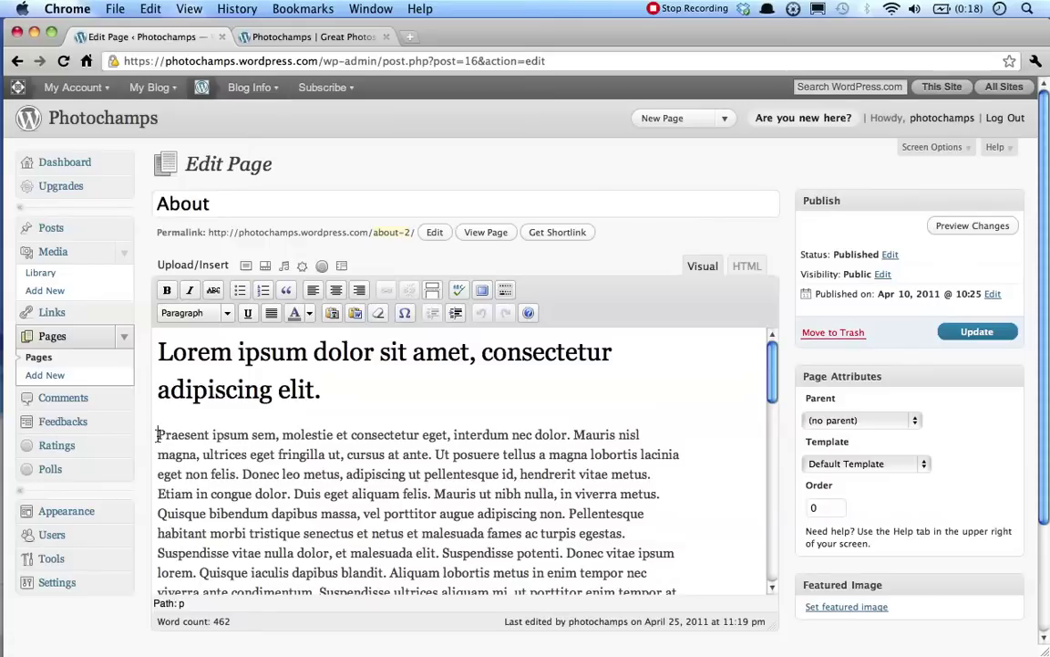
# Upload the image Bora_Bora.jpg from the computer's Photos folder to the About page.
pyautogui.click(247, 268)
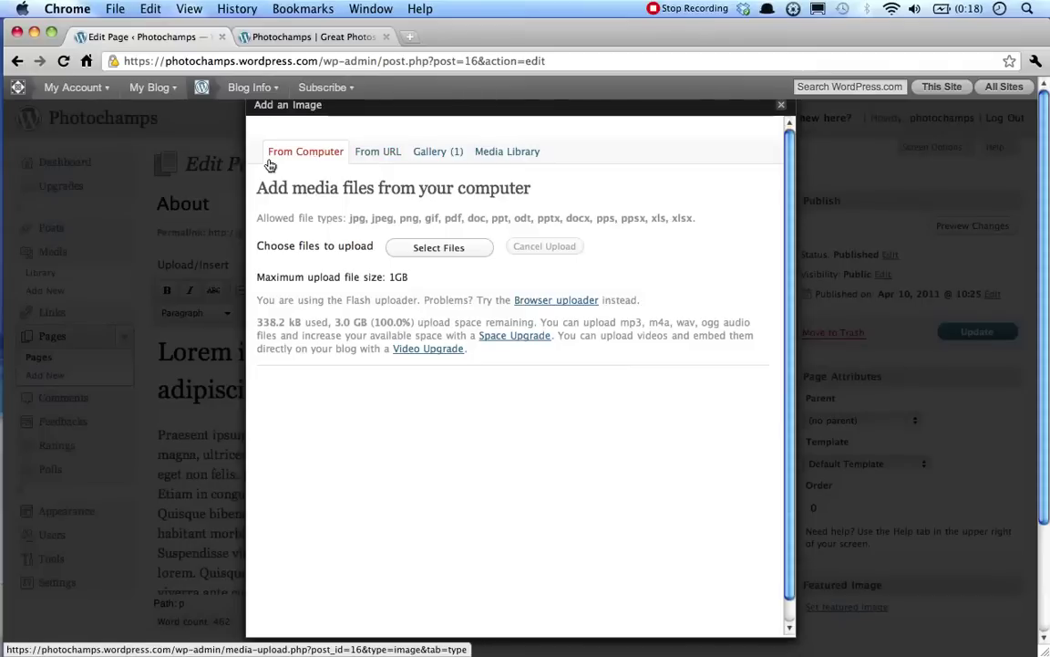
pyautogui.click(417, 254)
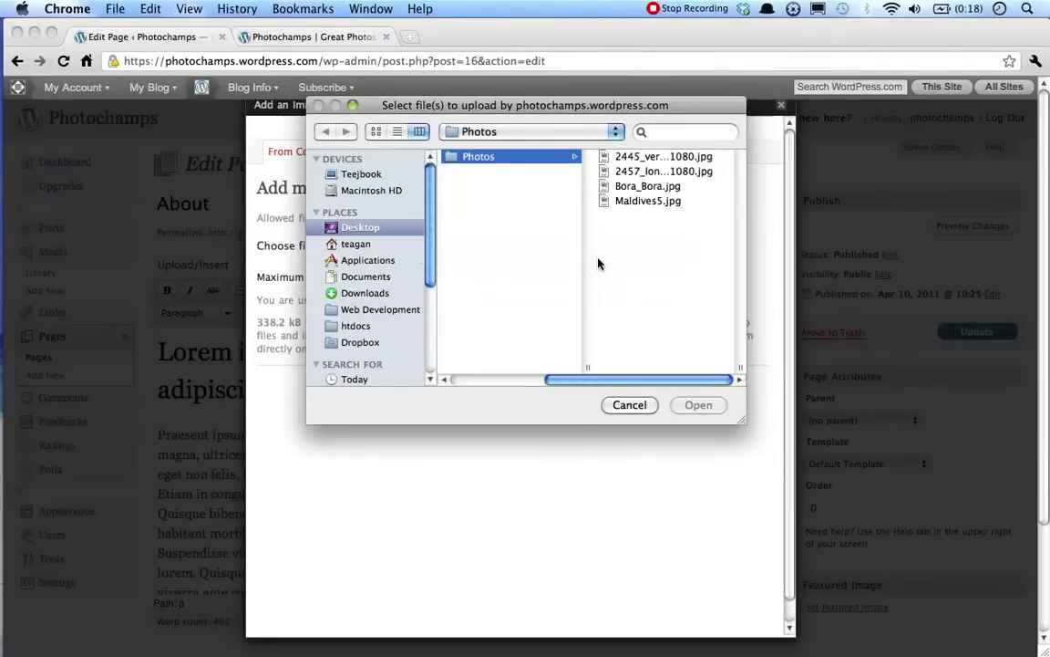
pyautogui.click(644, 187)
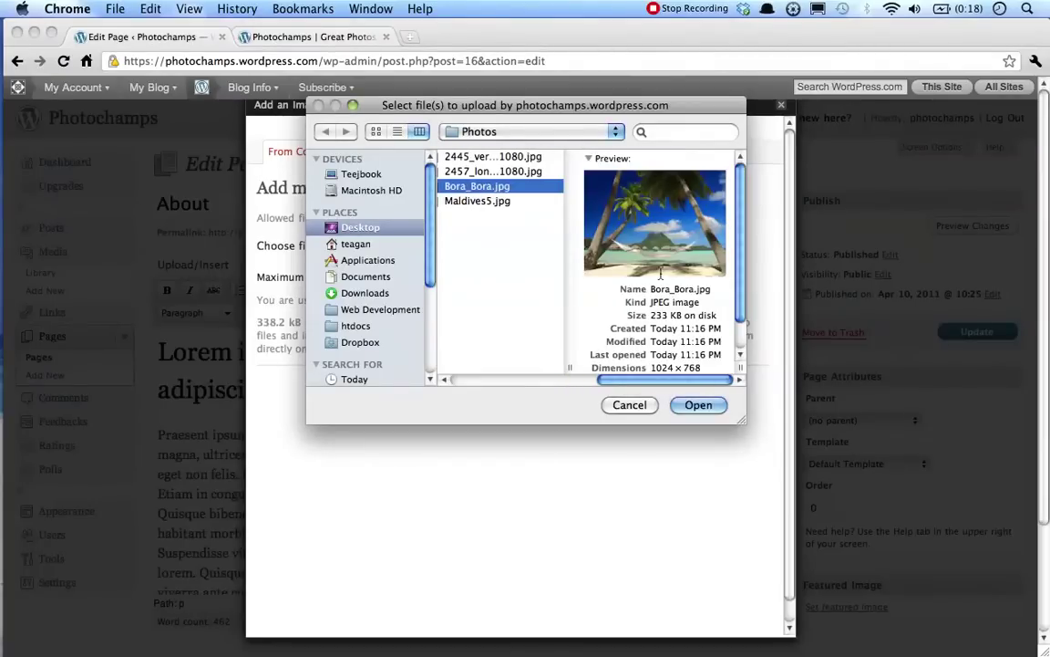
pyautogui.click(696, 407)
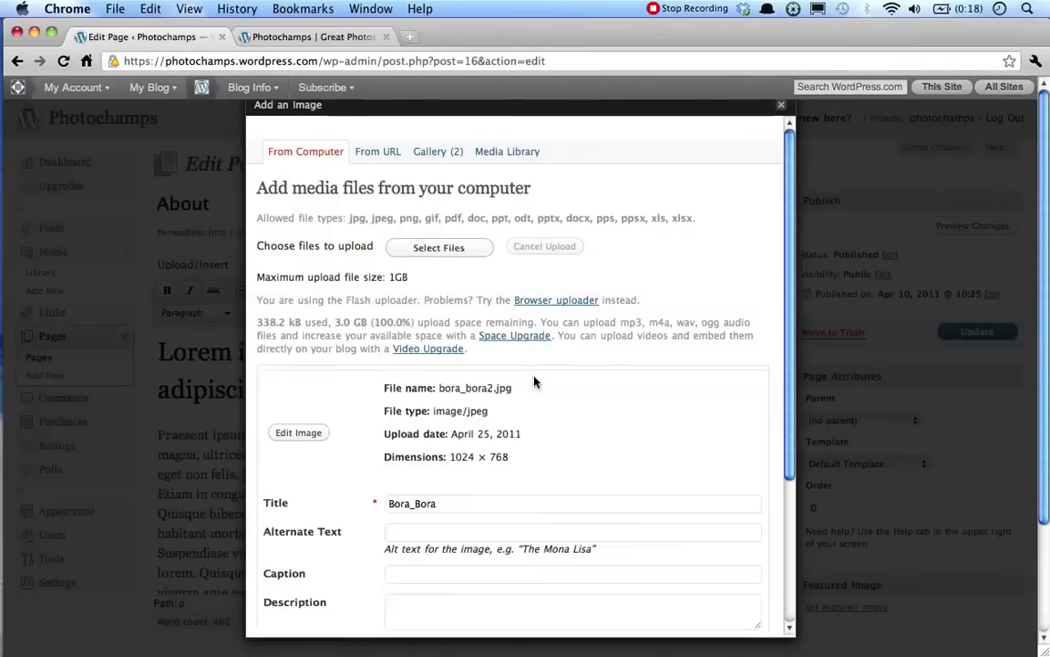
# Set the uploaded image's title to "Bora Bora" and its alternate text to "Bora Bora image".
pyautogui.scroll(-5, 535, 381)
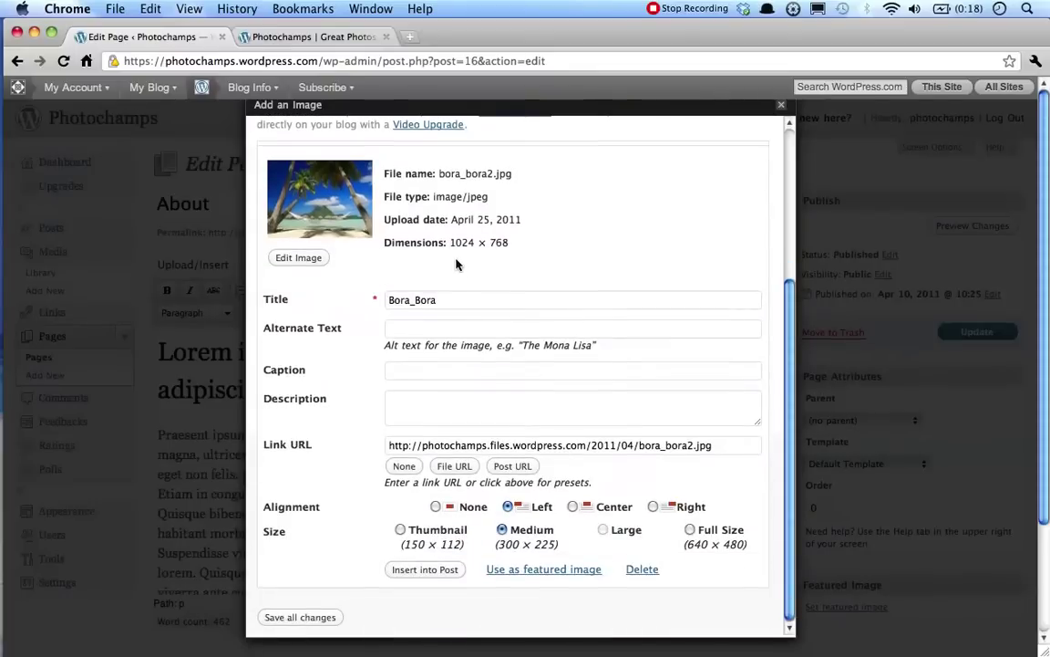
pyautogui.click(453, 298)
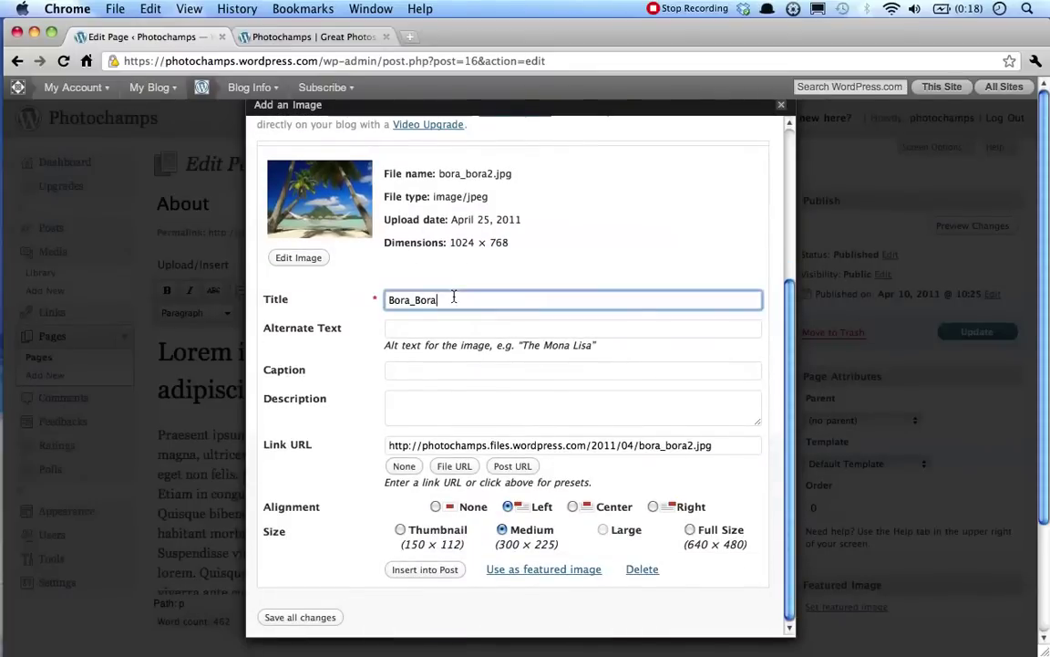
pyautogui.press('super+a')
pyautogui.write('Bora Bora')
pyautogui.click(454, 328)
pyautogui.write('Bora Bora image')
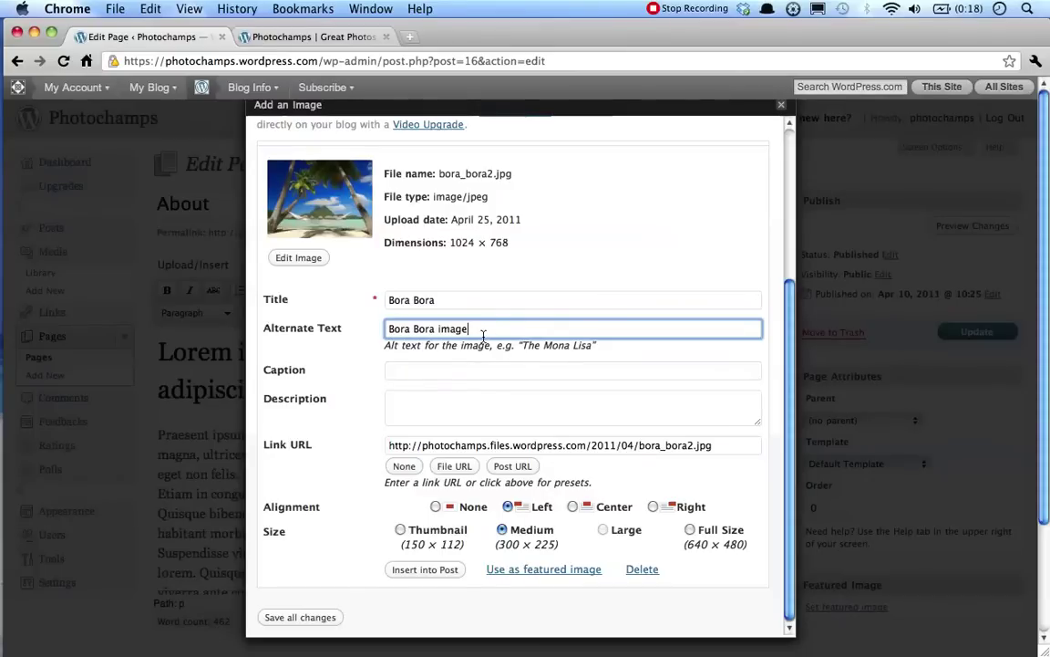
# Insert the Bora Bora image into the page without a caption or description, and update the About page.
pyautogui.click(404, 370)
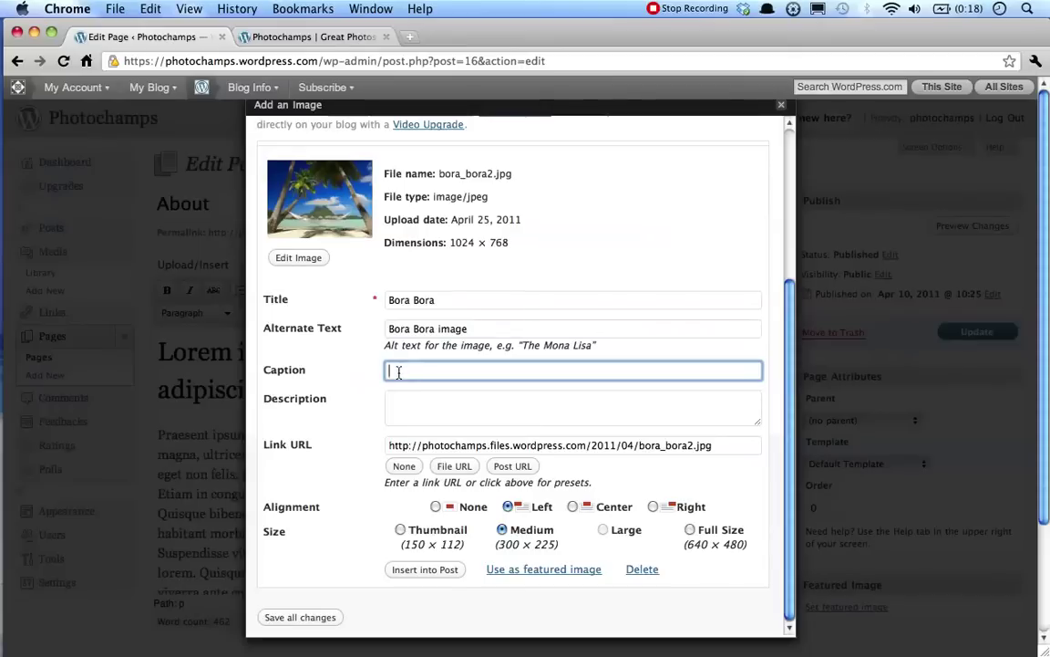
pyautogui.click(402, 396)
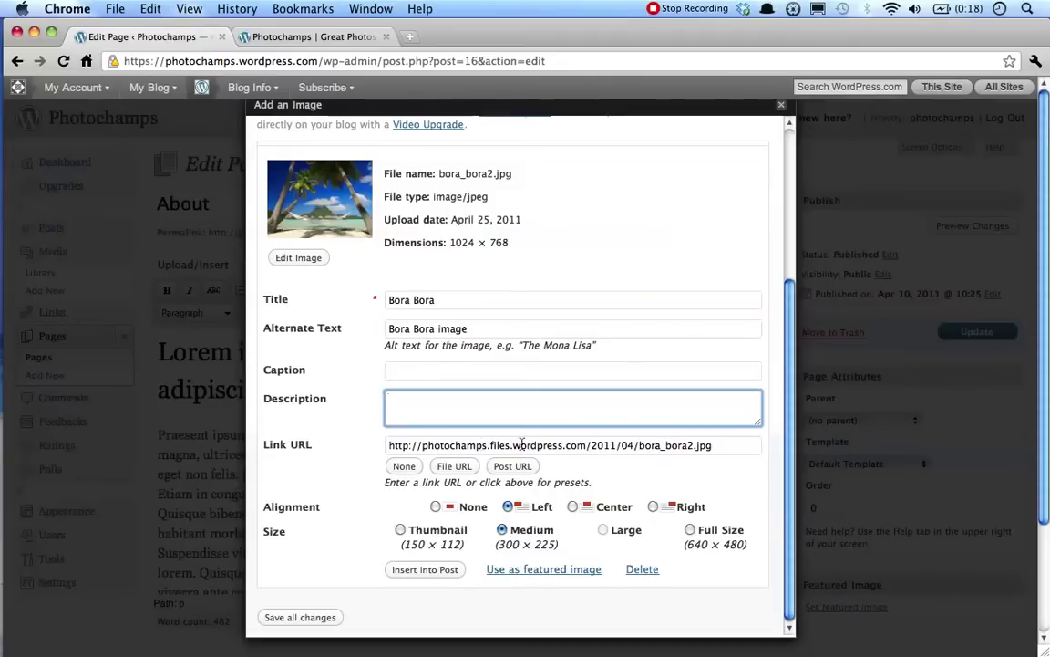
pyautogui.click(477, 445)
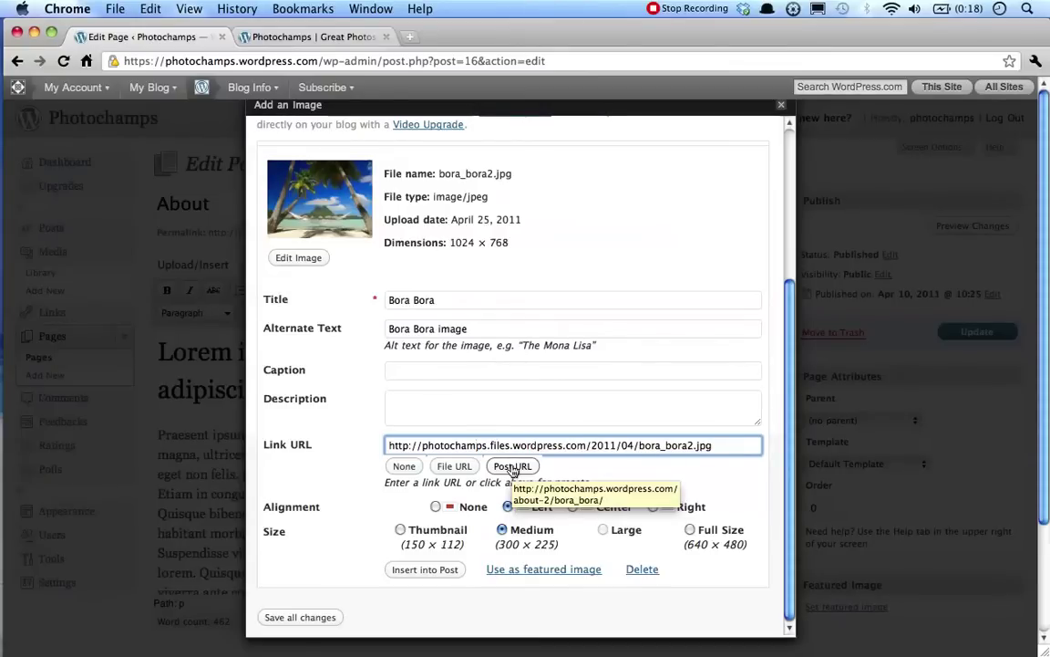
pyautogui.click(442, 572)
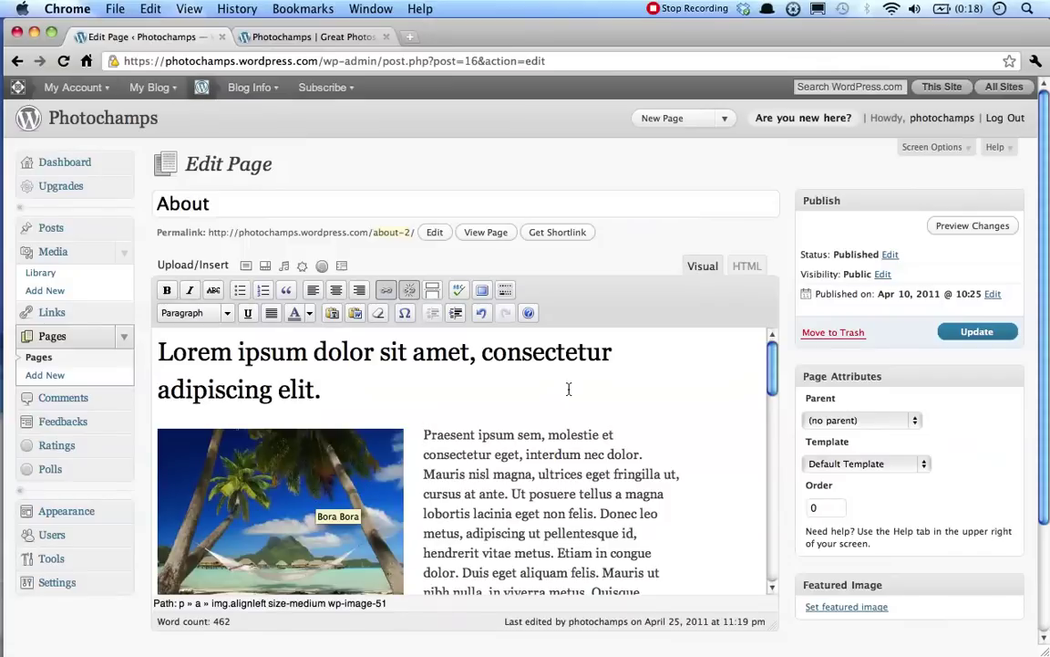
pyautogui.click(973, 331)
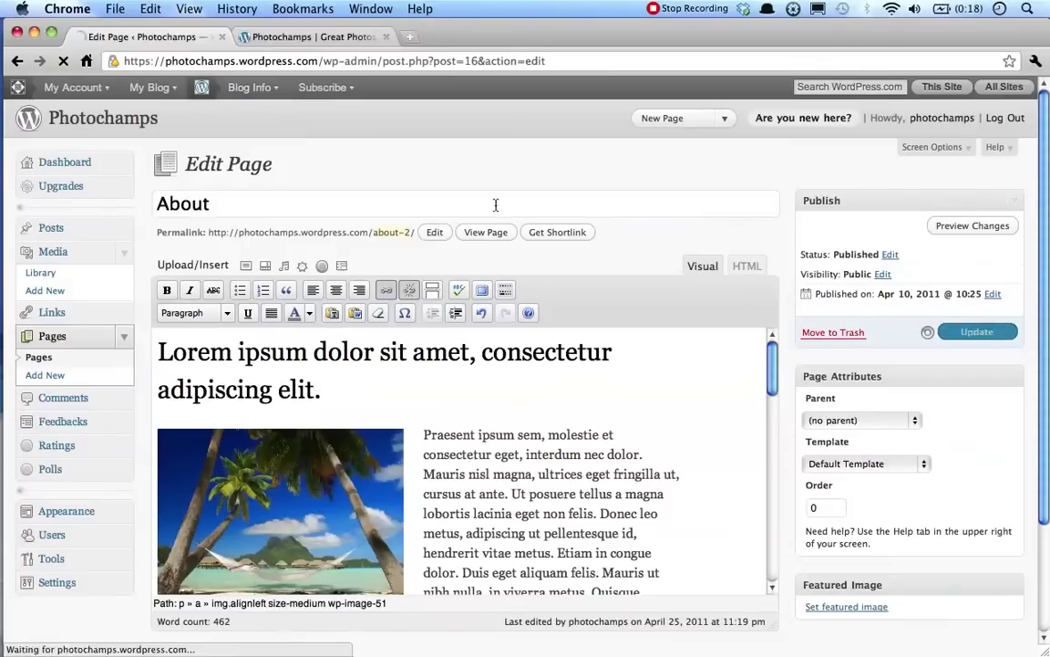
# View the About page on the live site and examine the Bora Bora and Maldives images in the text.
pyautogui.click(308, 38)
pyautogui.click(201, 376)
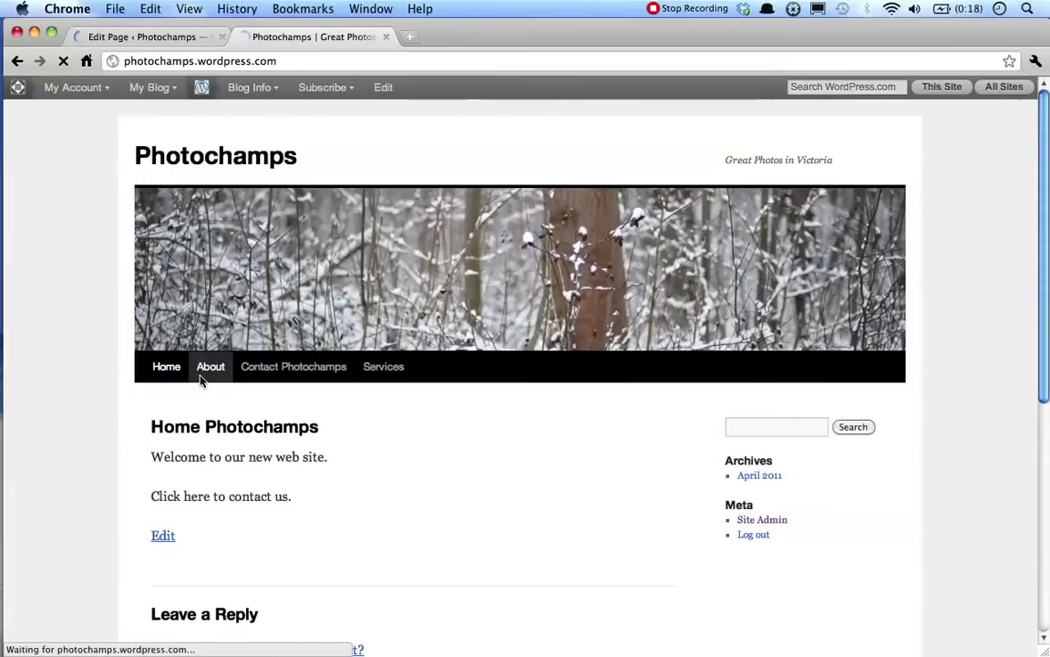
pyautogui.scroll(-5, 205, 383)
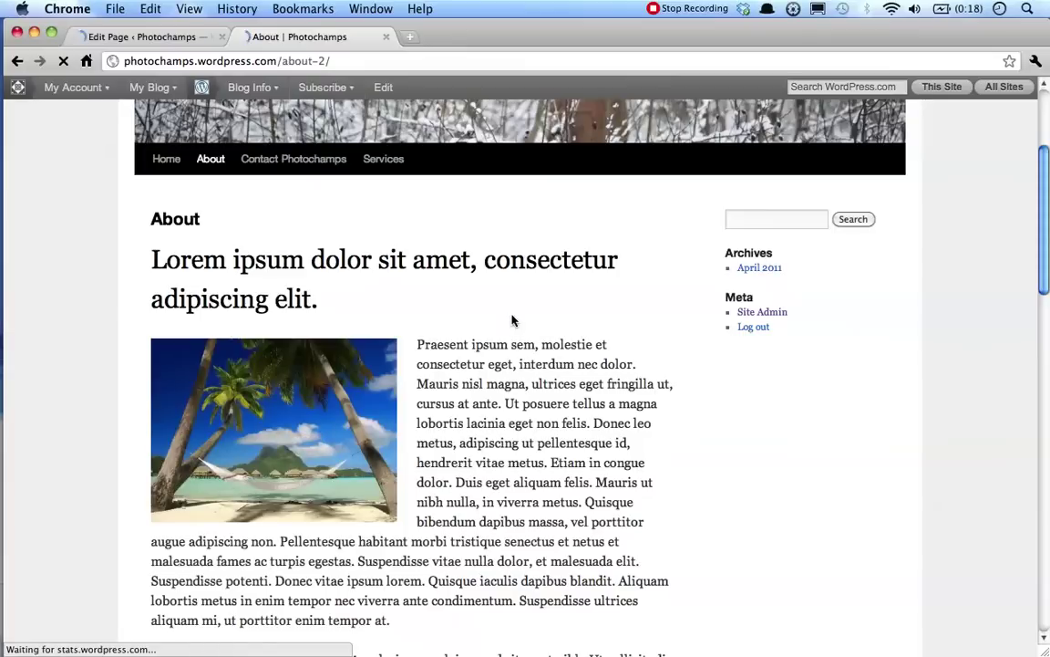
pyautogui.scroll(-10, 586, 314)
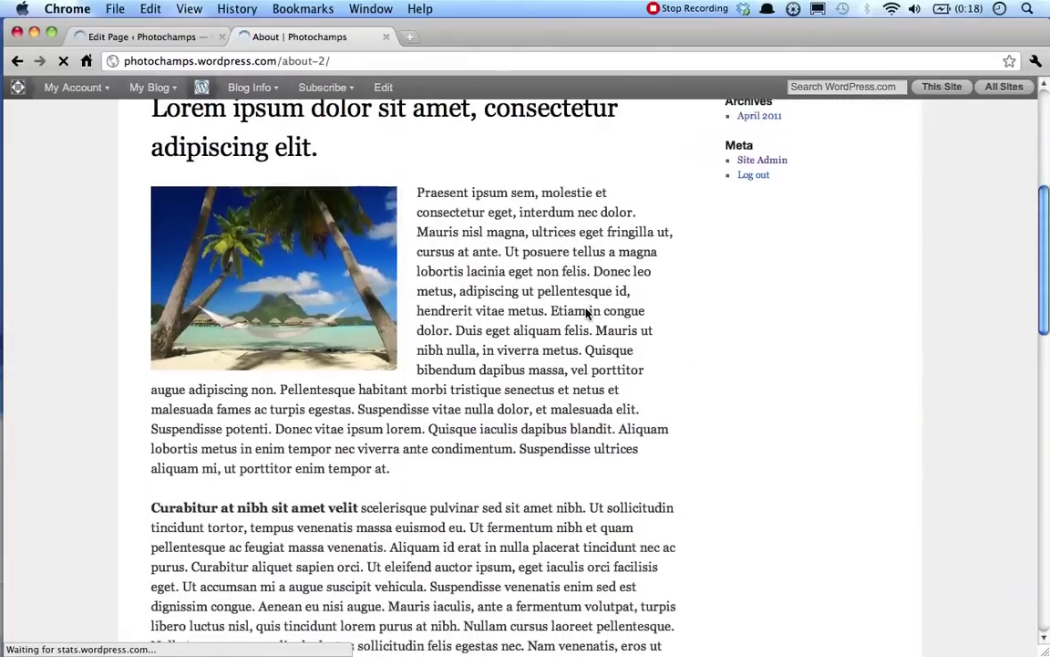
pyautogui.scroll(-2, 586, 314)
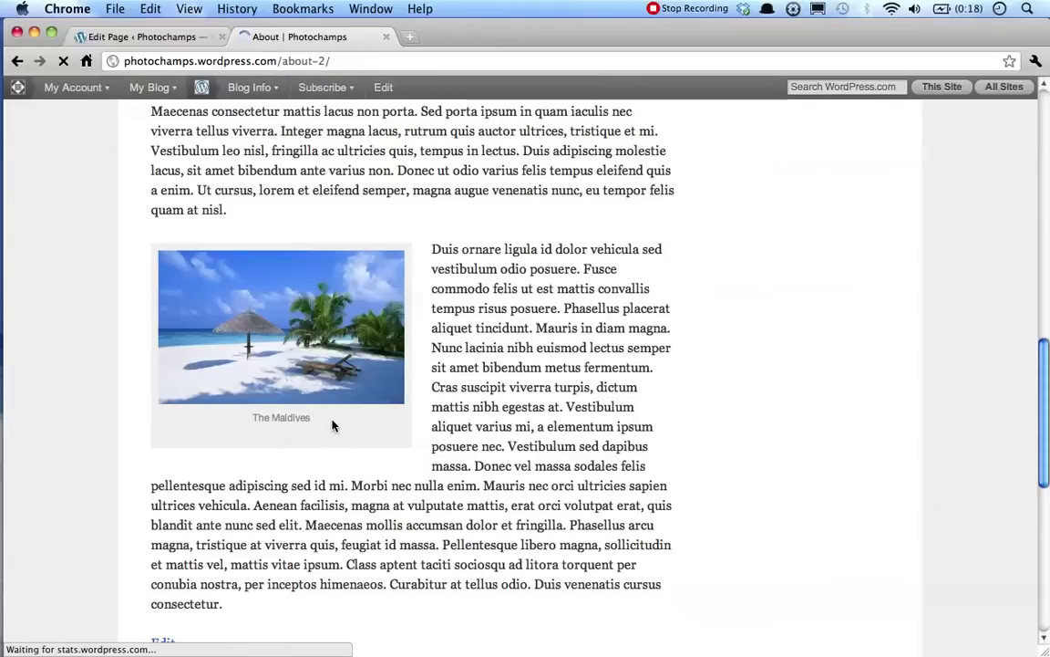
# Open the Maldives image's own page from the About page and examine its larger picture and caption.
pyautogui.click(274, 335)
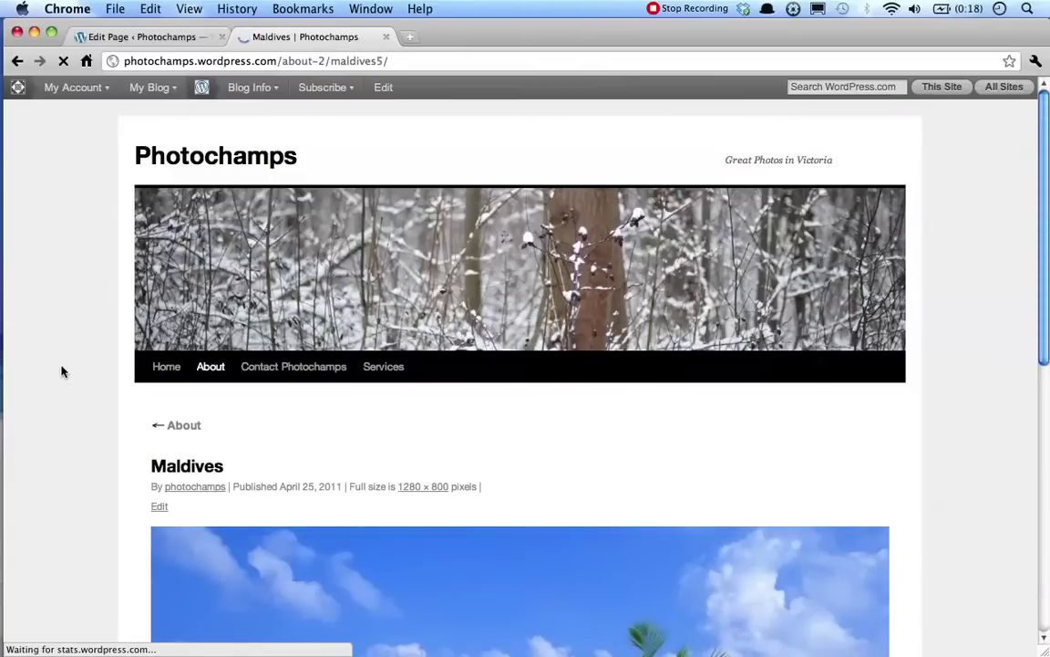
pyautogui.scroll(-5, 62, 371)
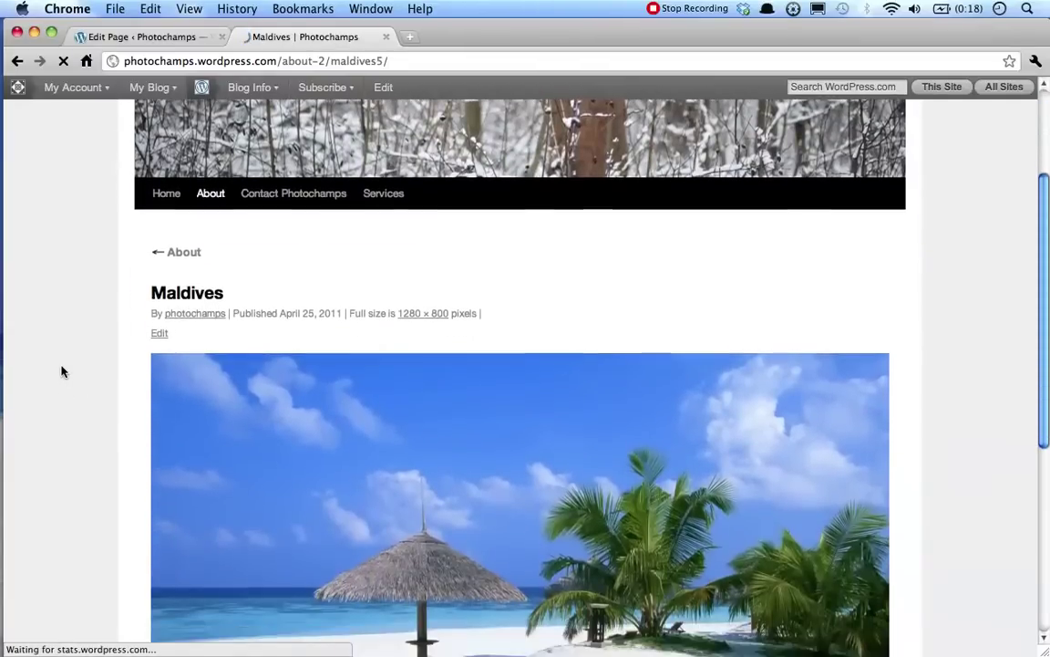
pyautogui.scroll(-5, 62, 371)
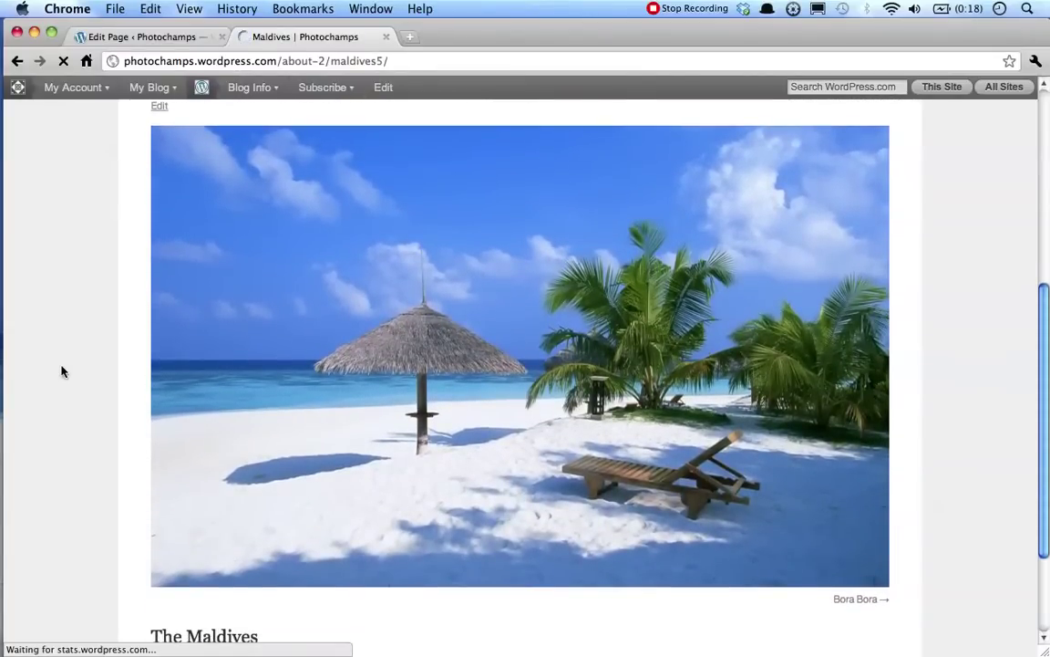
pyautogui.scroll(-4, 62, 372)
pyautogui.scroll(2, 62, 371)
pyautogui.scroll(3, 62, 371)
pyautogui.scroll(-1, 62, 371)
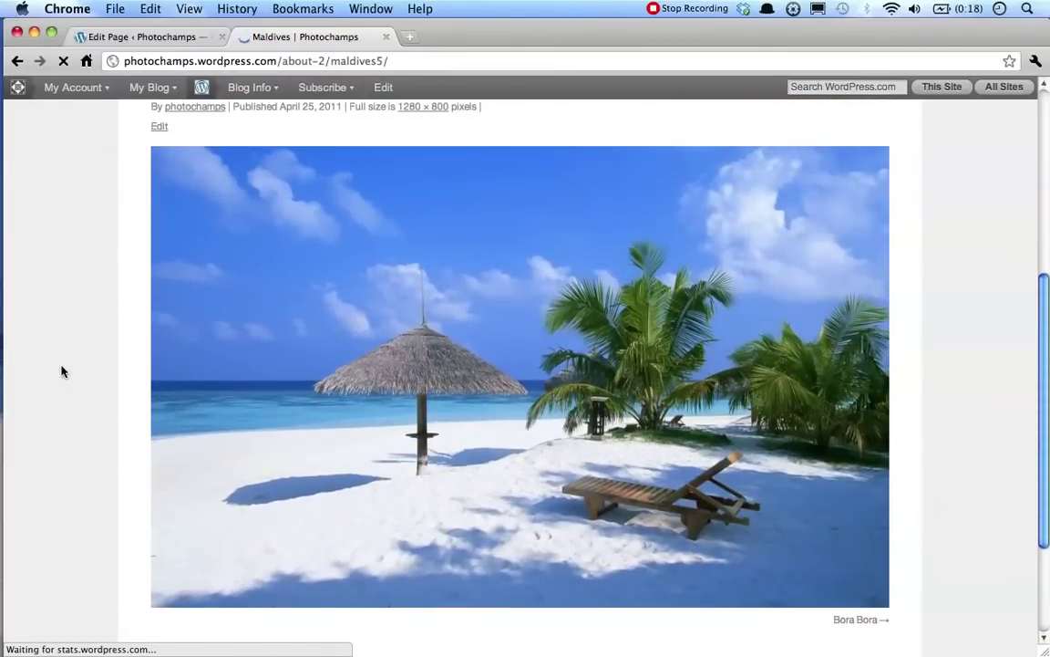
# Return to the About page and look through its text down to the captioned Maldives image.
pyautogui.press('super+bracketleft')
pyautogui.scroll(-3, 62, 371)
pyautogui.scroll(-2, 62, 371)
pyautogui.scroll(-1, 62, 371)
pyautogui.scroll(-5, 62, 372)
pyautogui.scroll(-8, 62, 371)
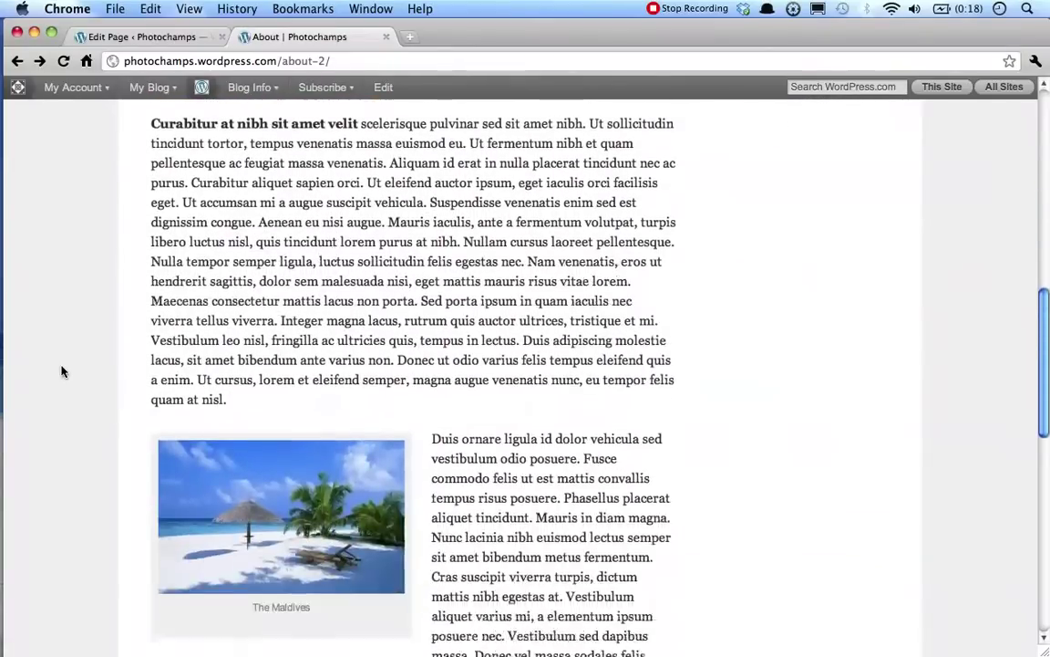